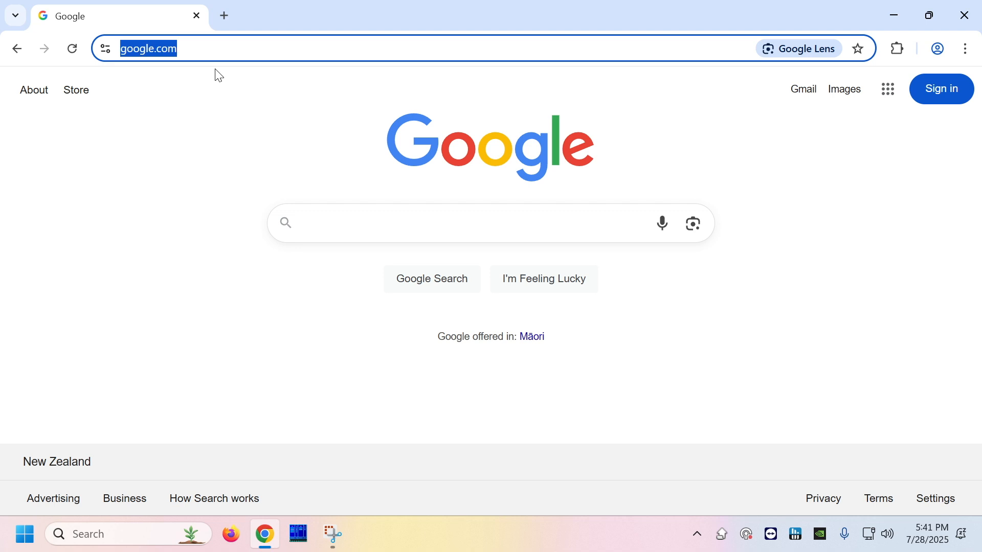
# Open the router's admin page at 192.168.1.1 and log in with the admin password
pyautogui.write('192.168.')
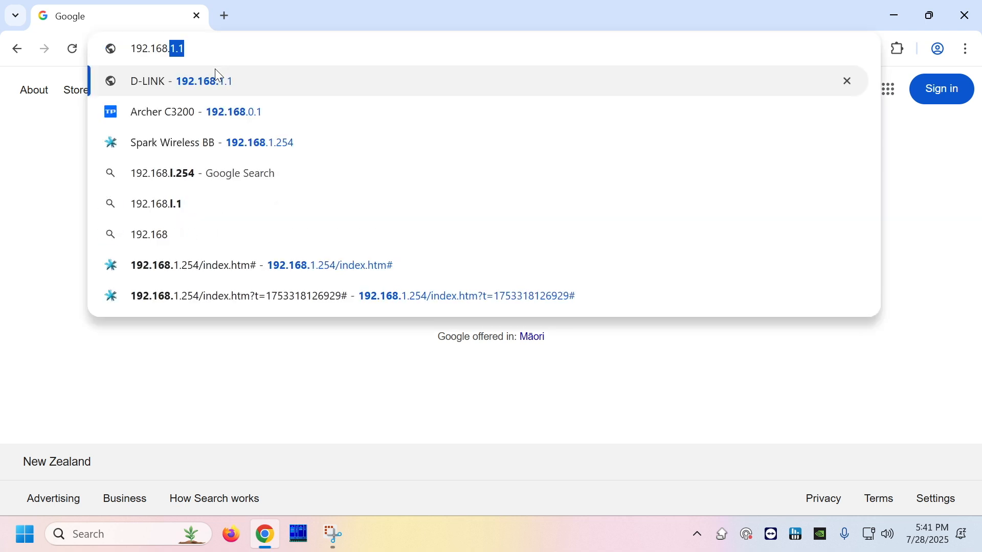
pyautogui.write('1.1')
pyautogui.press('Return')
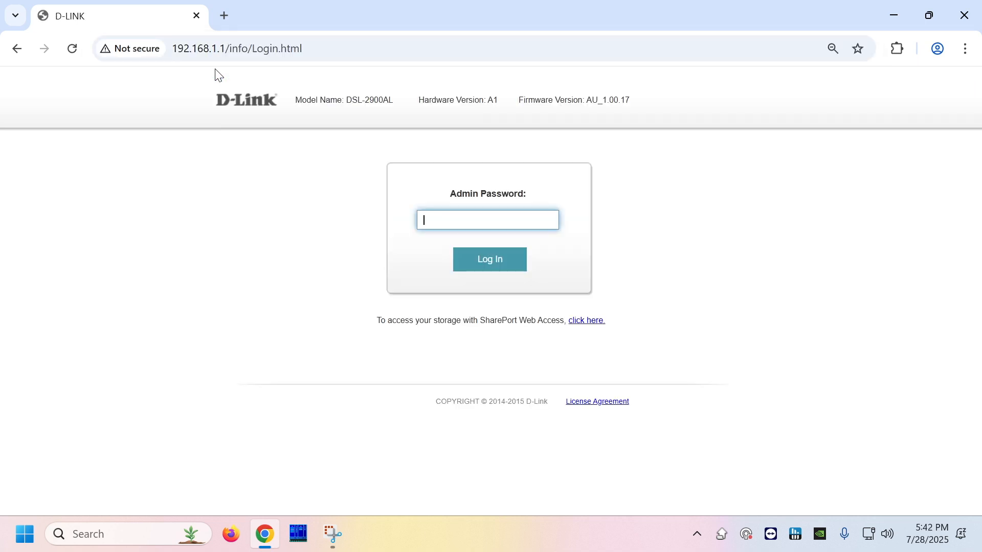
pyautogui.write('*****')
pyautogui.press('Return')
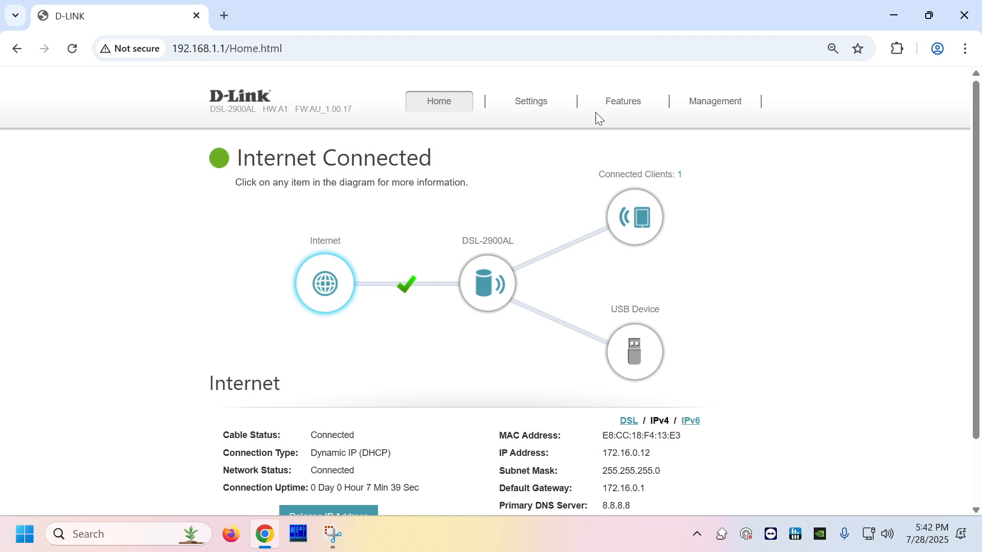
# Open the QoS Engine feature and assign the connected client at 192.168.1.4 to the Highest priority slot
pyautogui.moveTo(610, 104)
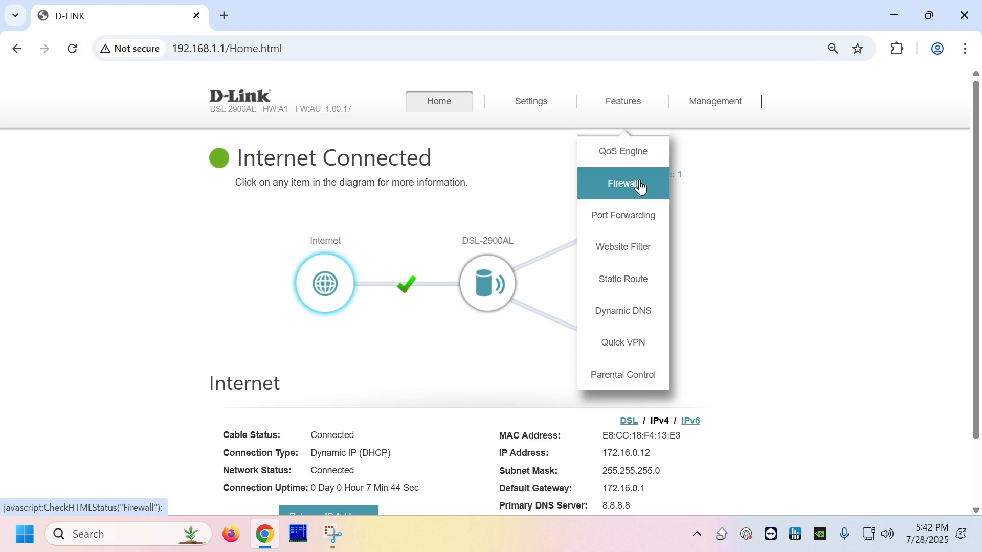
pyautogui.click(646, 157)
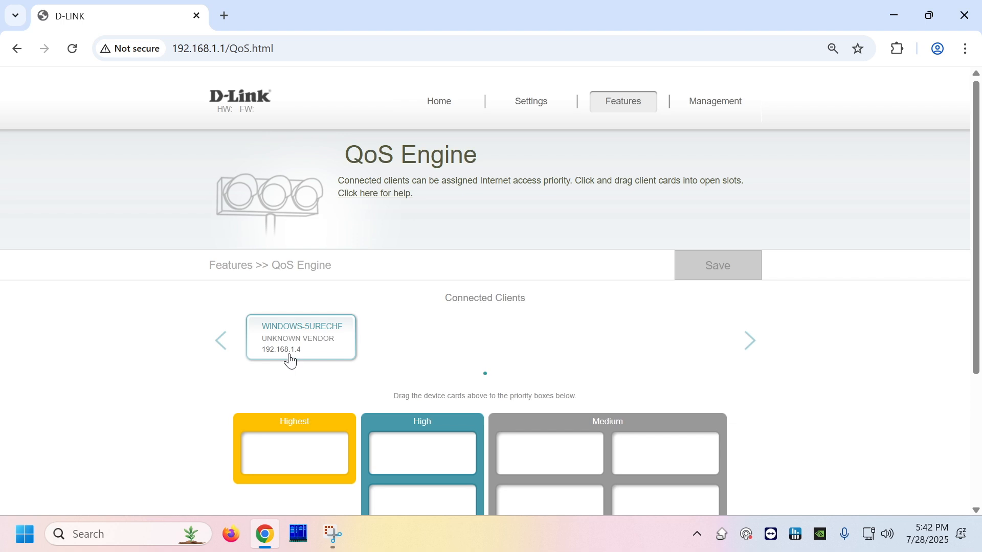
pyautogui.scroll(-3, 583, 327)
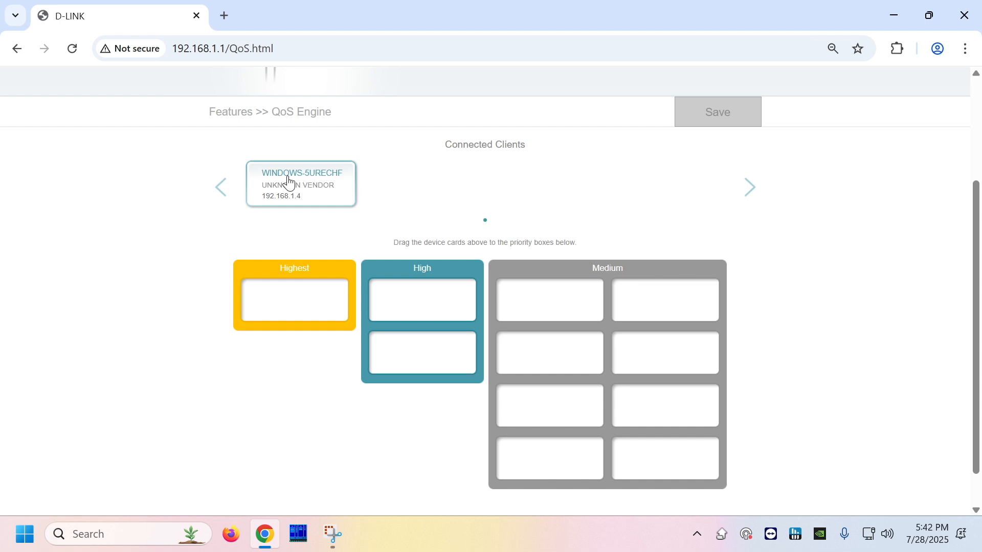
pyautogui.moveTo(290, 183); pyautogui.dragTo(302, 305)
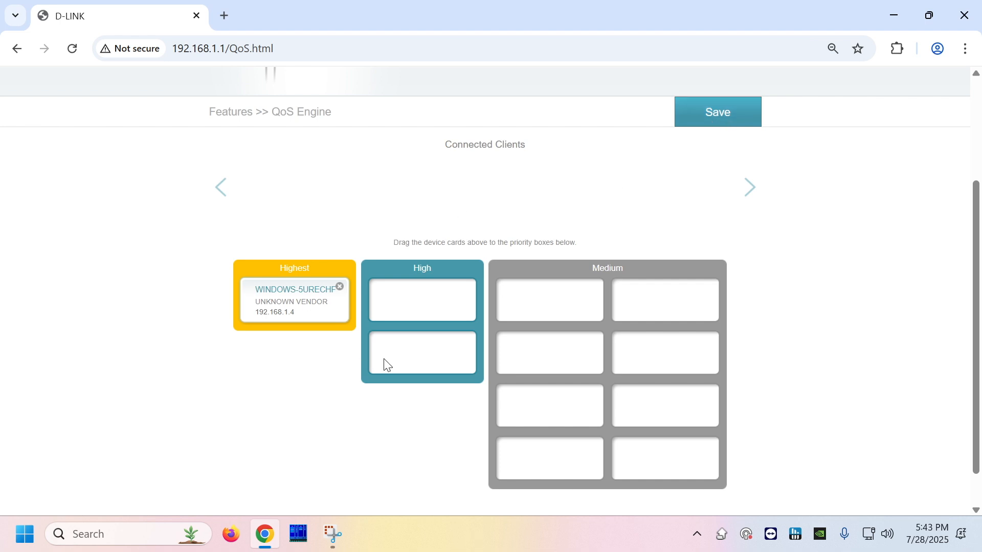
# Leave the QoS Engine without saving and open the router's Firewall feature
pyautogui.scroll(3, 732, 261)
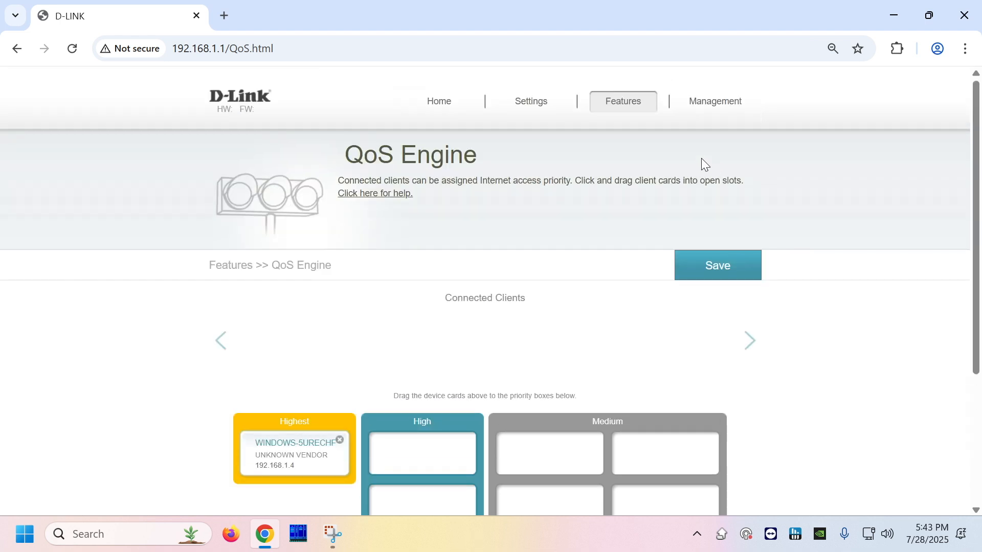
pyautogui.moveTo(629, 103)
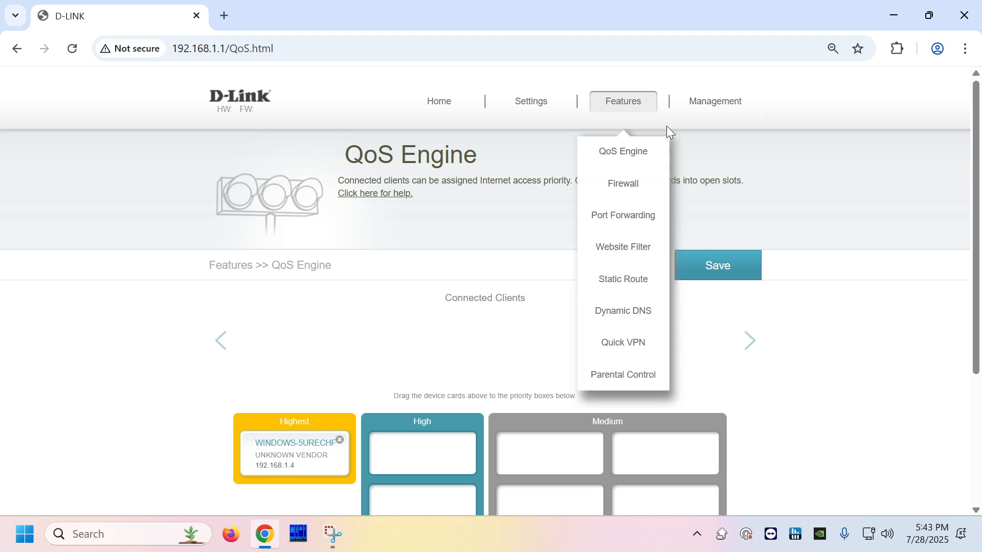
pyautogui.click(637, 194)
pyautogui.click(559, 161)
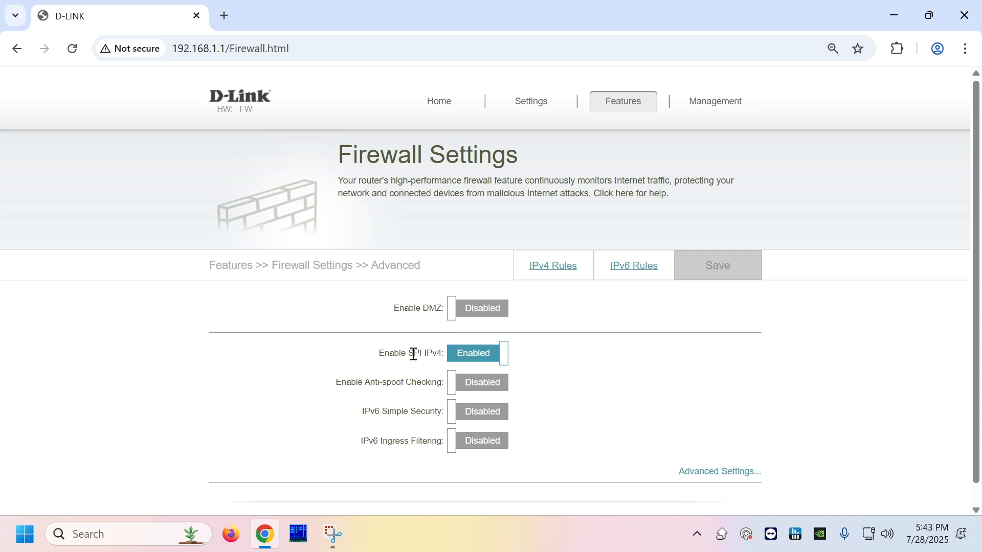
# Examine the SPI IPv4 option and expand the advanced firewall settings to review the Application Level Gateway (ALG) configuration
pyautogui.moveTo(383, 356); pyautogui.dragTo(444, 353)
pyautogui.click(573, 357)
pyautogui.scroll(-1, 385, 310)
pyautogui.click(739, 456)
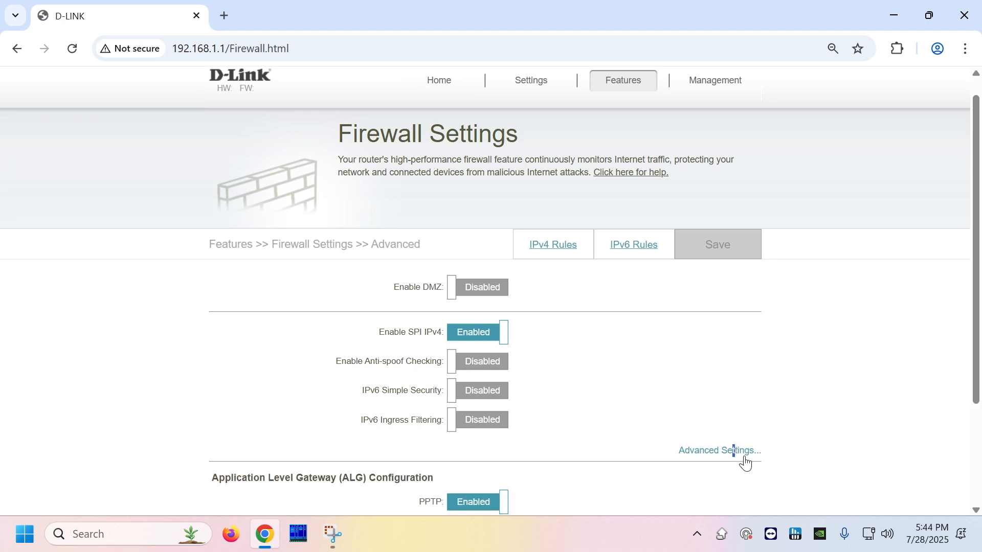
pyautogui.scroll(-3, 767, 373)
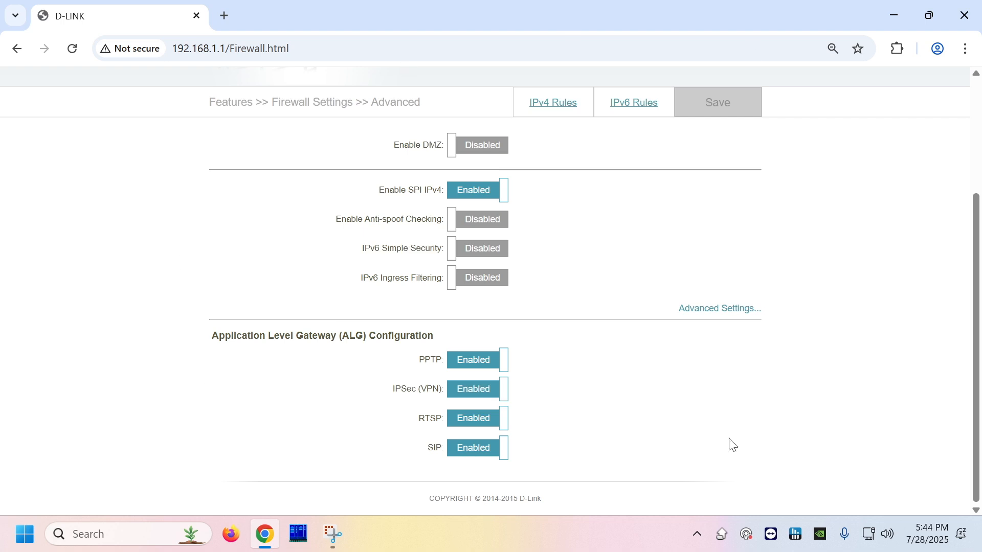
# Enable DMZ to view its IP address field, and disable it again
pyautogui.scroll(3, 590, 436)
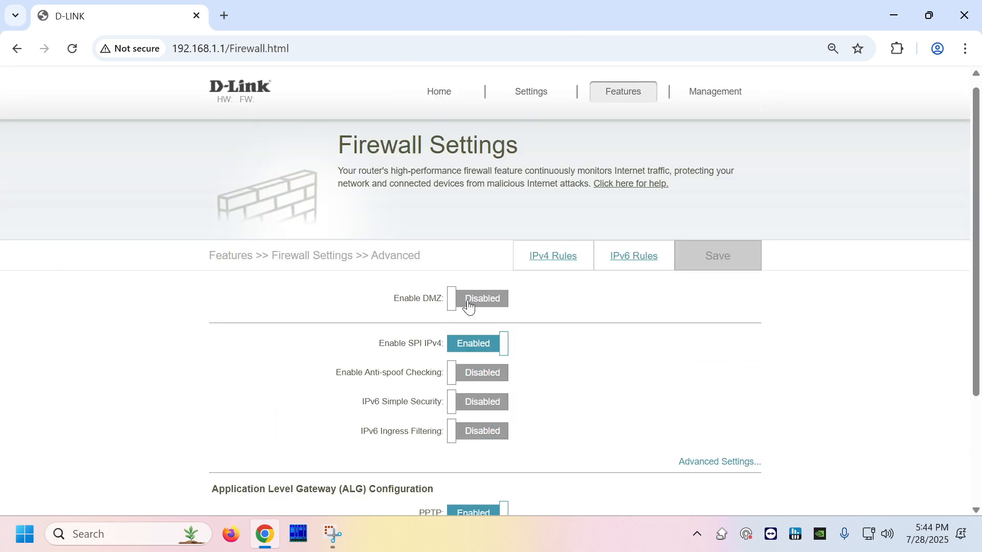
pyautogui.click(470, 301)
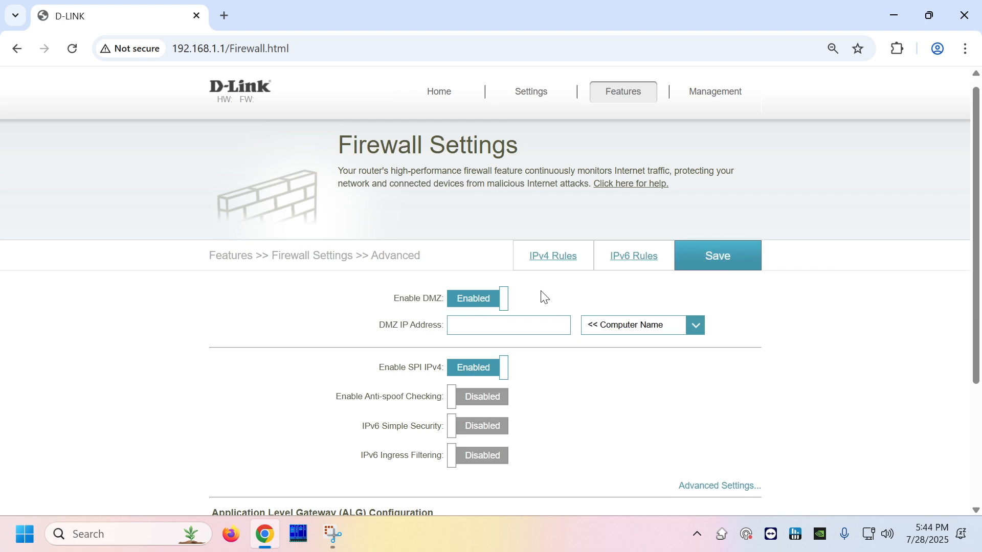
pyautogui.click(483, 307)
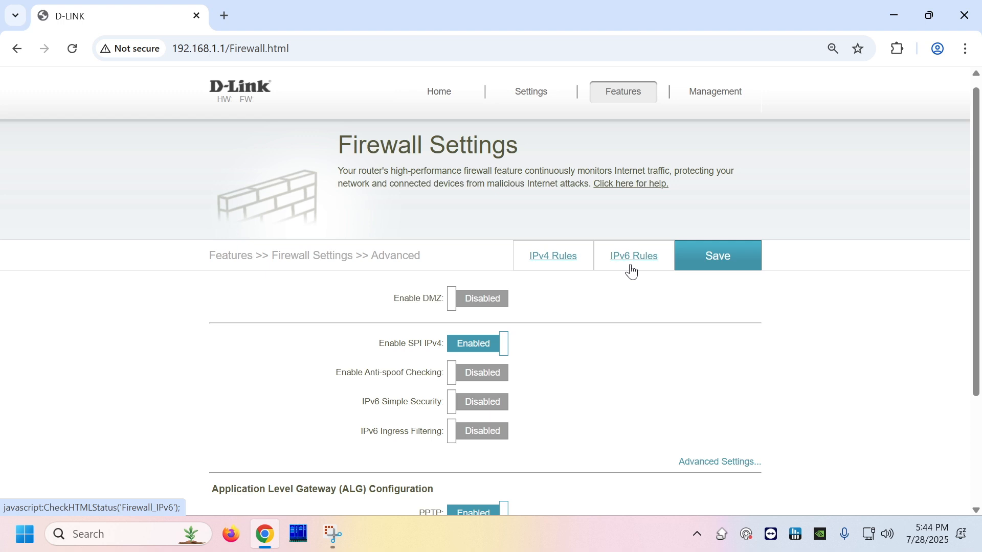
# Open the IPv4 firewall rules without saving the advanced settings and look through the available IPv4 filtering modes
pyautogui.click(553, 258)
pyautogui.click(569, 170)
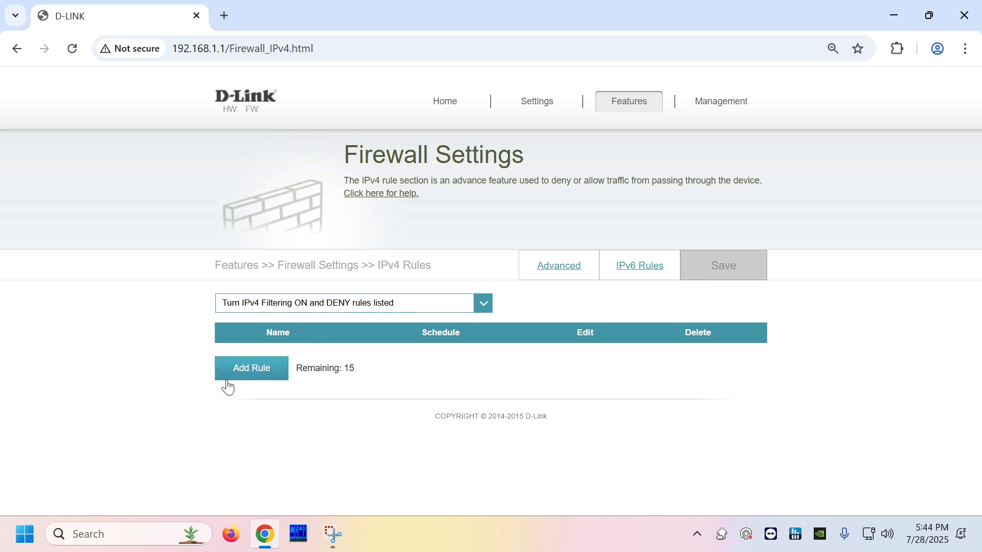
pyautogui.click(346, 308)
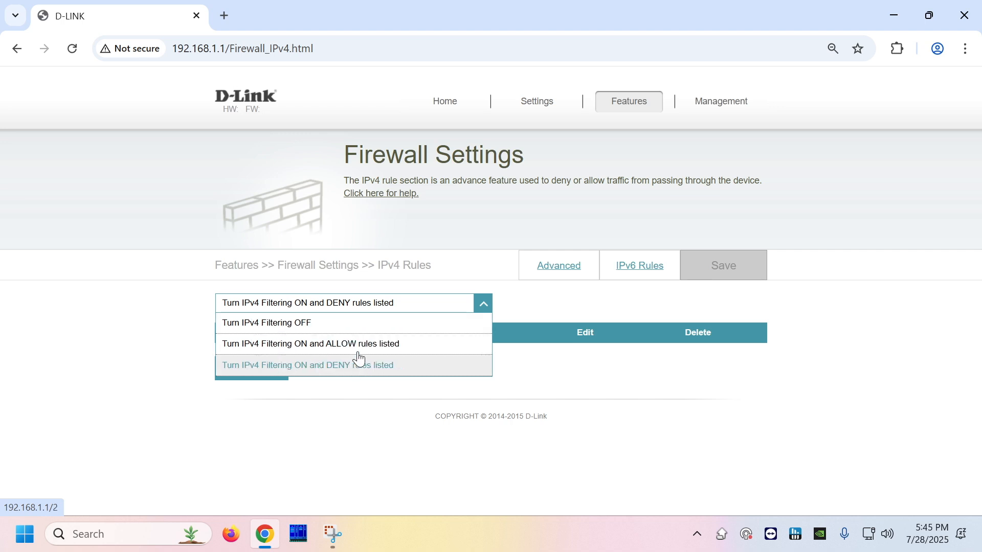
pyautogui.click(483, 303)
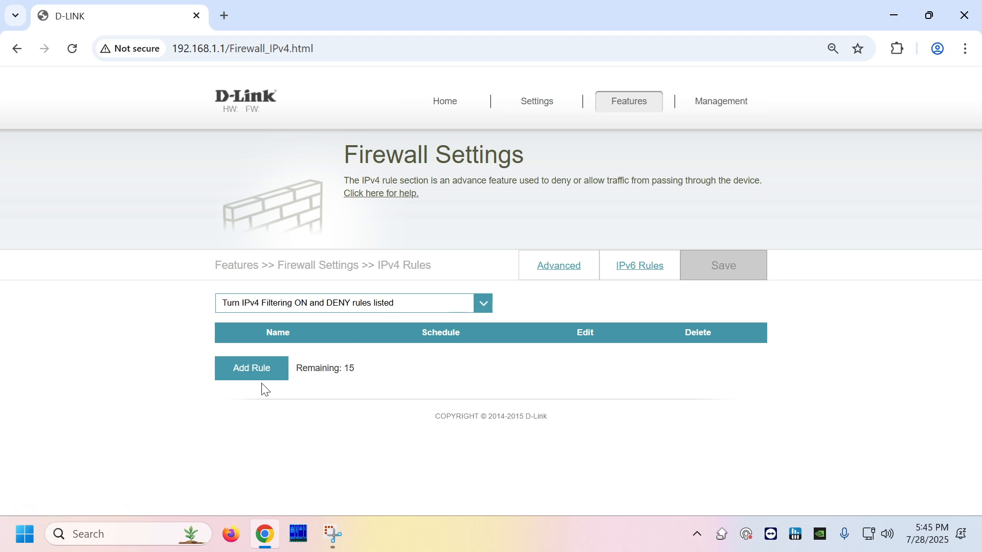
# View the form for a new IPv4 rule, close it without creating one, and check the IPv4 filtering modes again
pyautogui.click(266, 370)
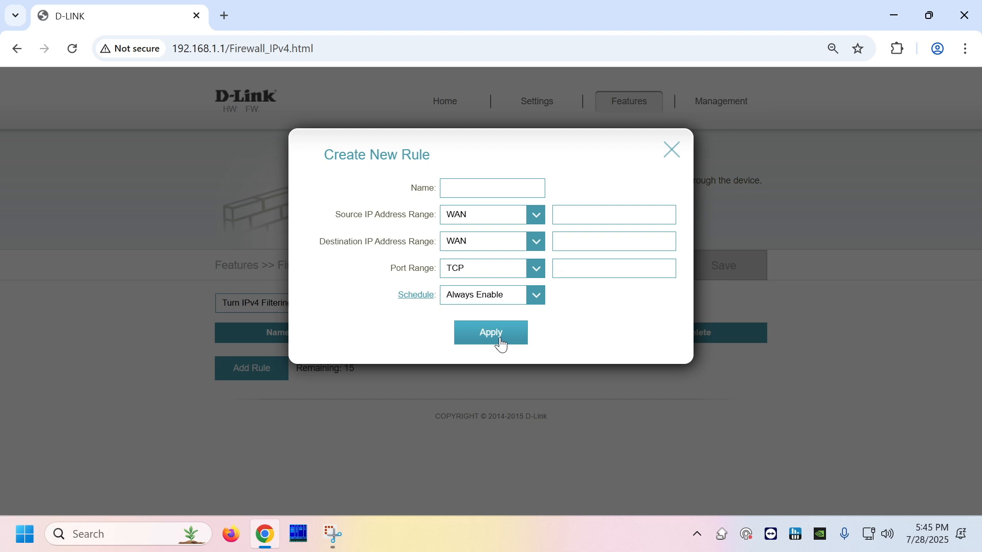
pyautogui.click(672, 150)
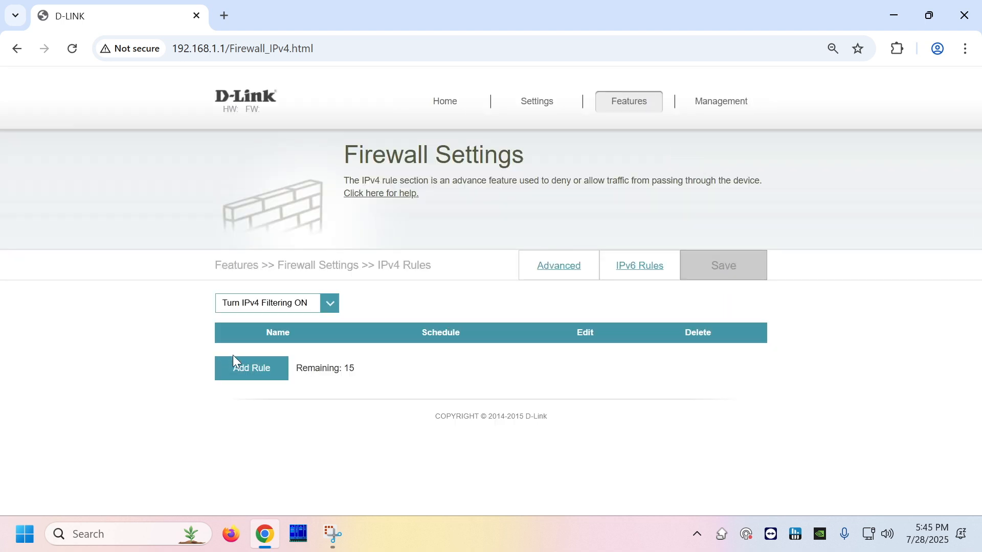
pyautogui.click(250, 309)
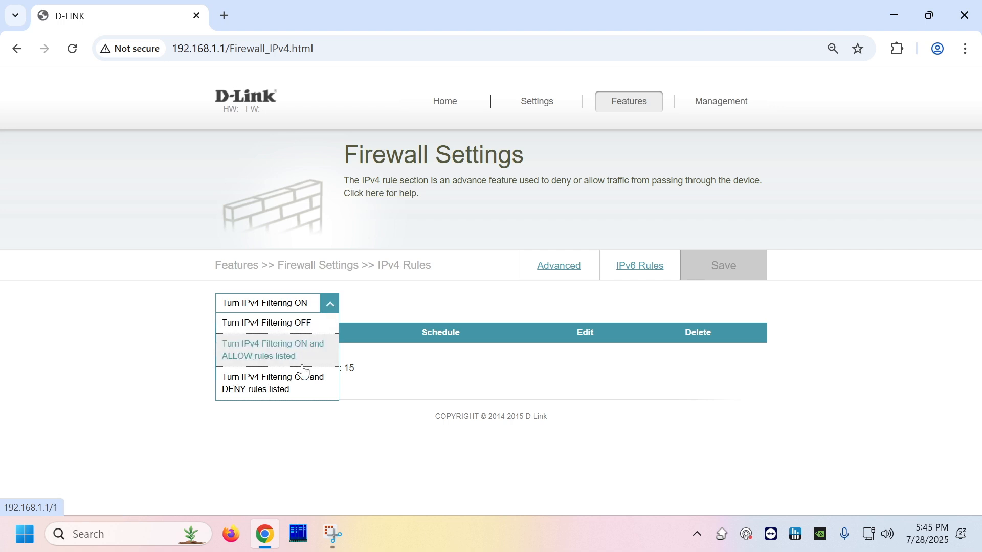
pyautogui.click(329, 304)
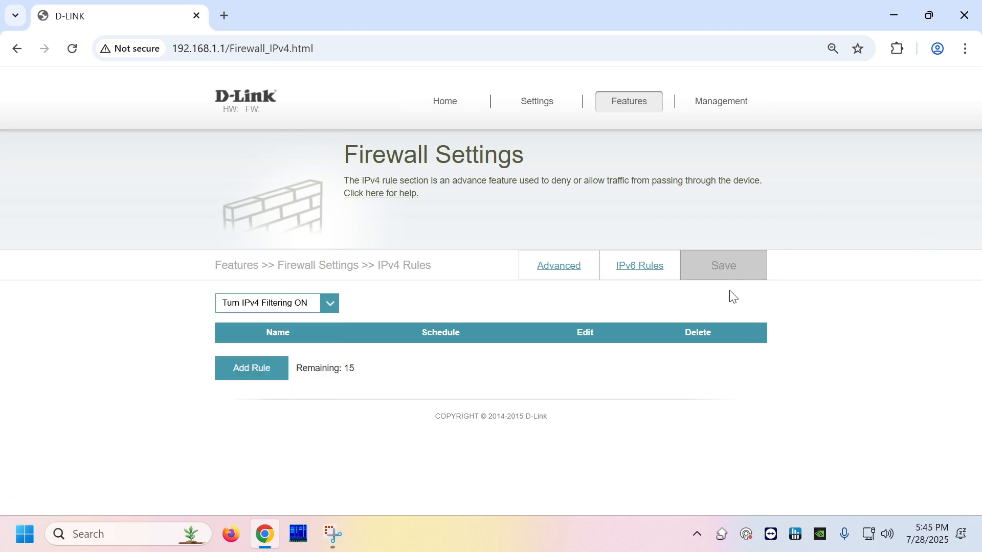
# Open the IPv6 firewall rules and look through the available IPv6 filtering modes
pyautogui.click(653, 276)
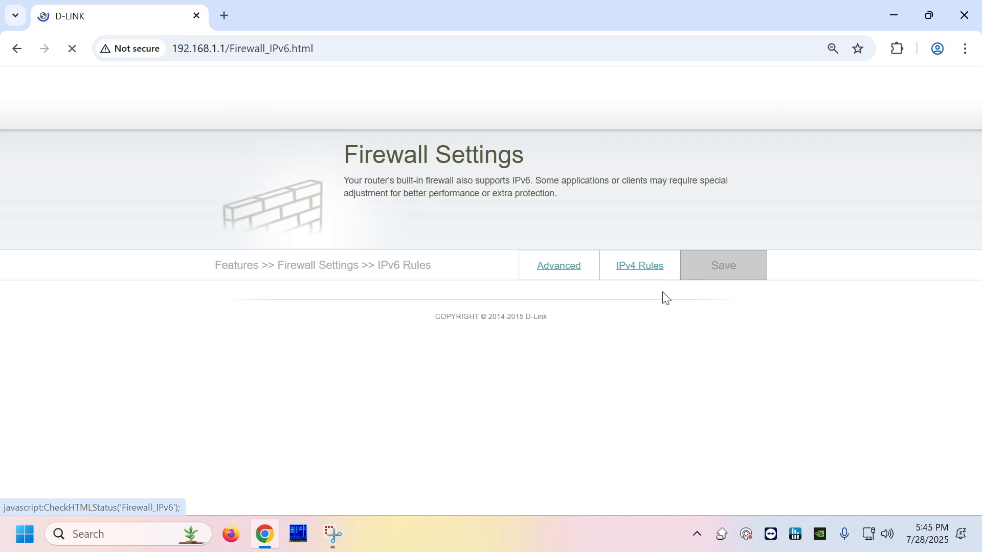
pyautogui.click(332, 307)
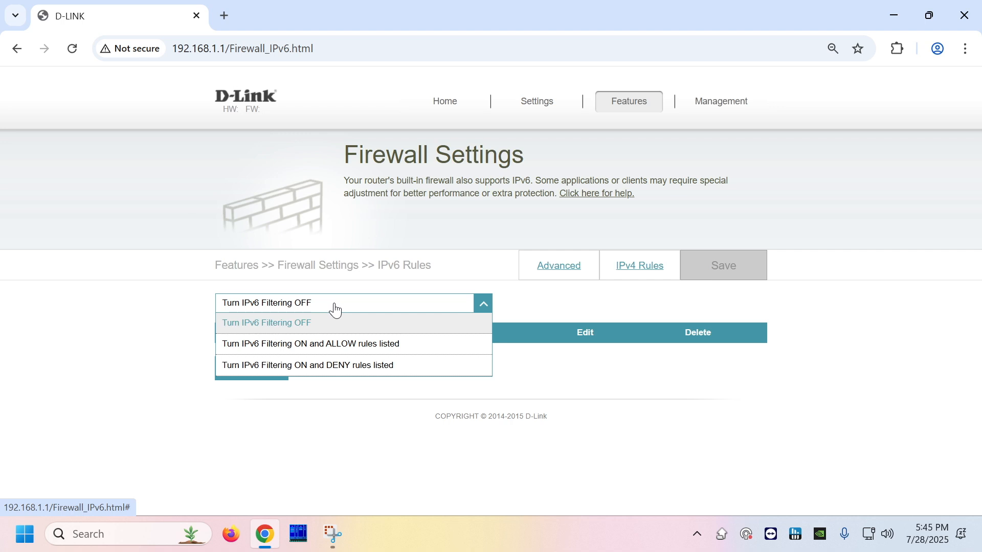
pyautogui.click(339, 308)
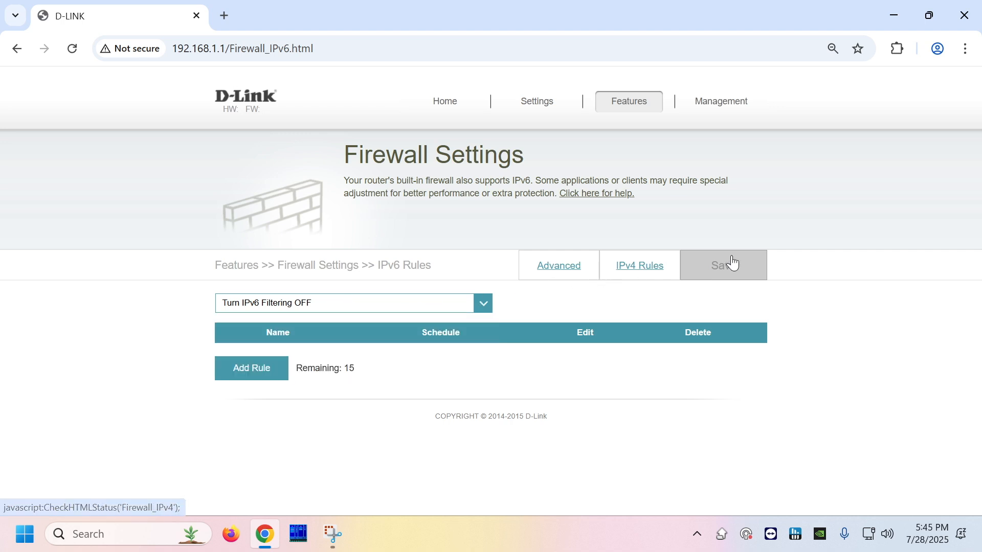